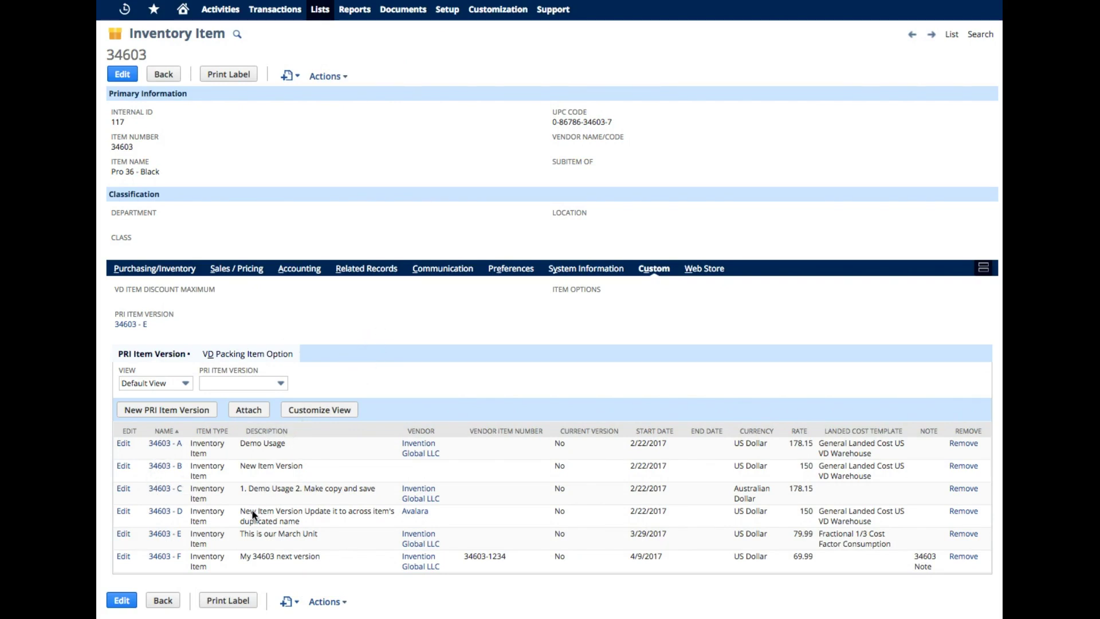
Give version 34603 - E vendor ID 34603-1244 and mark it as the current version.
{"action": "left_click", "coordinate": [164, 534]}
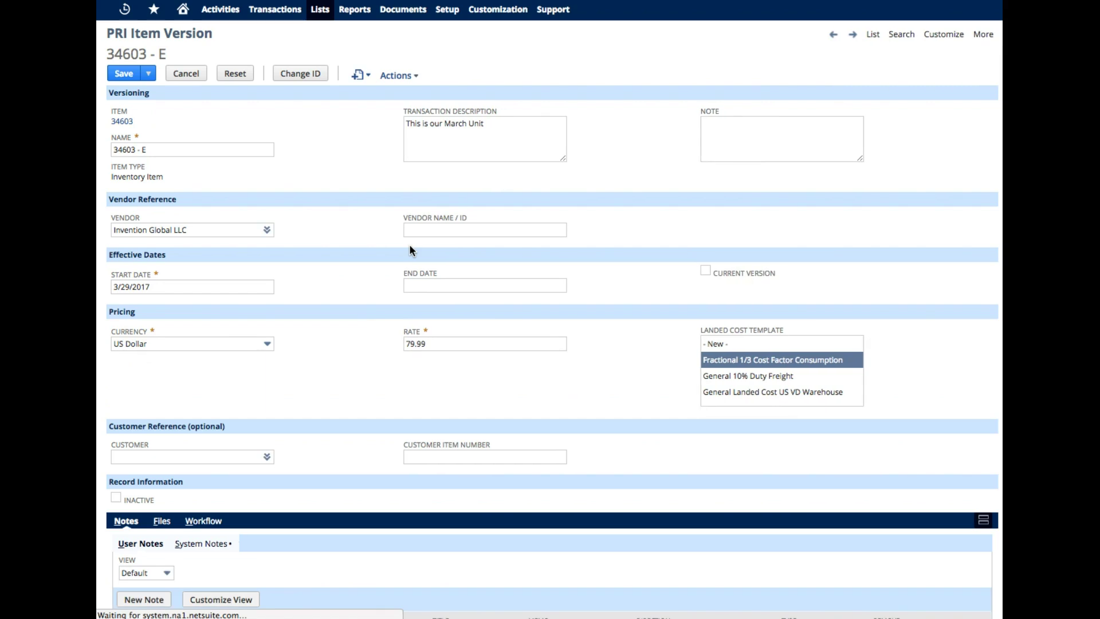
{"action": "left_click", "coordinate": [459, 136]}
{"action": "left_click", "coordinate": [710, 151]}
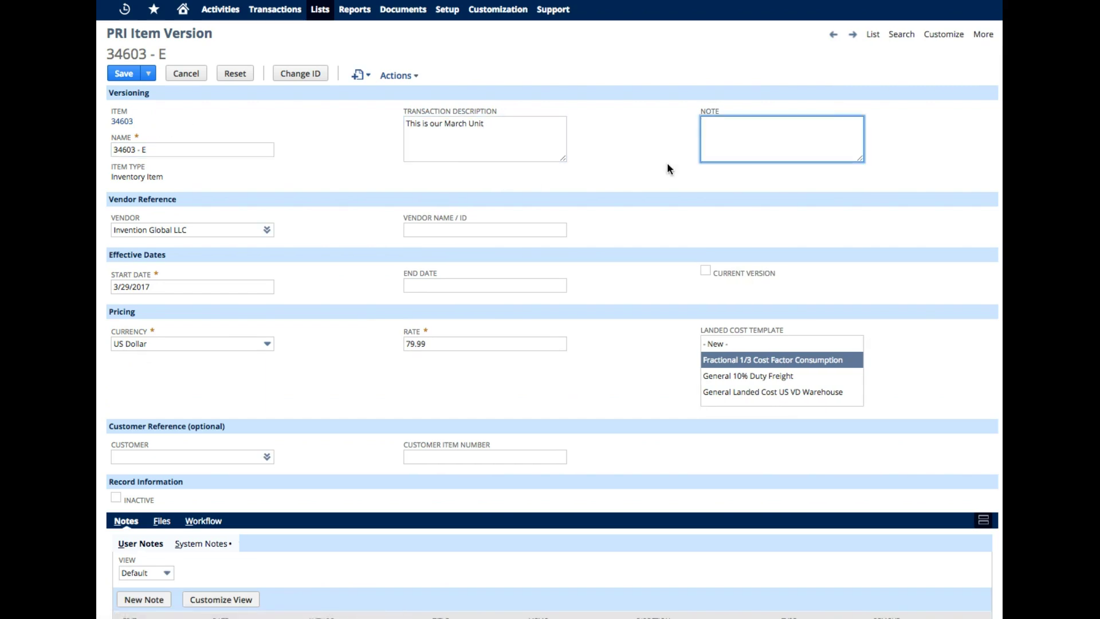
{"action": "left_click", "coordinate": [465, 229]}
{"action": "type", "text": "34603-1244"}
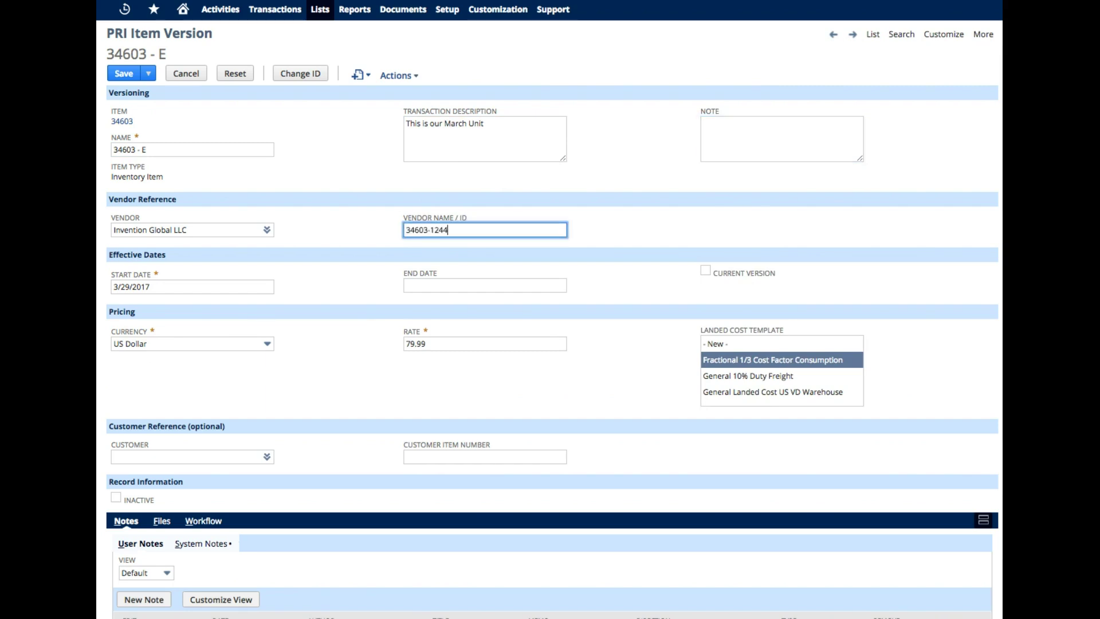
{"action": "key", "text": "Tab"}
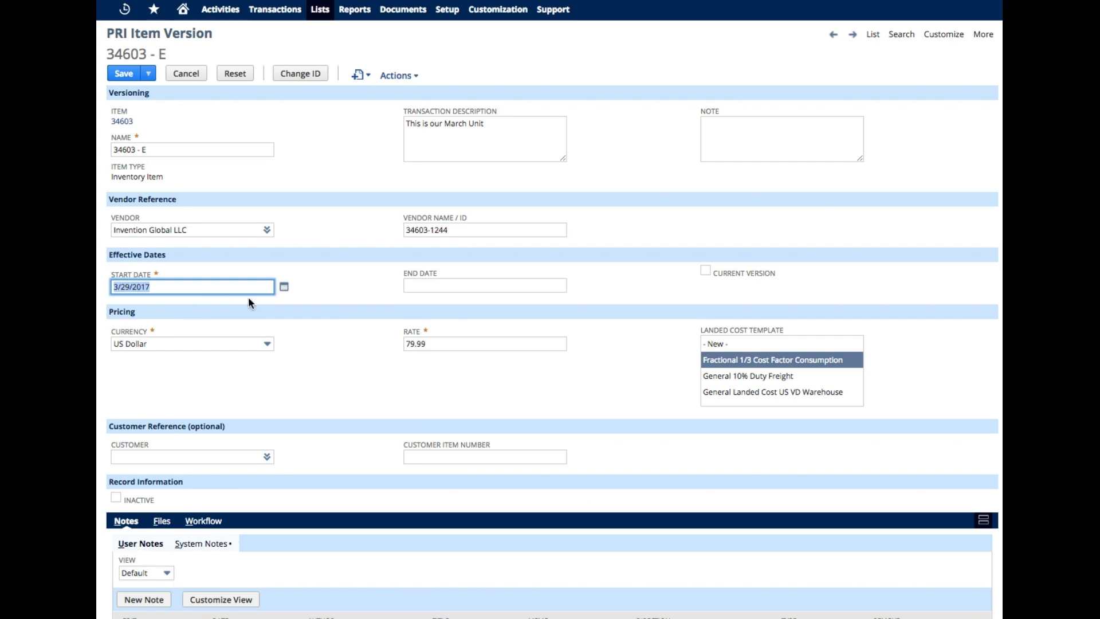
{"action": "left_click", "coordinate": [414, 287]}
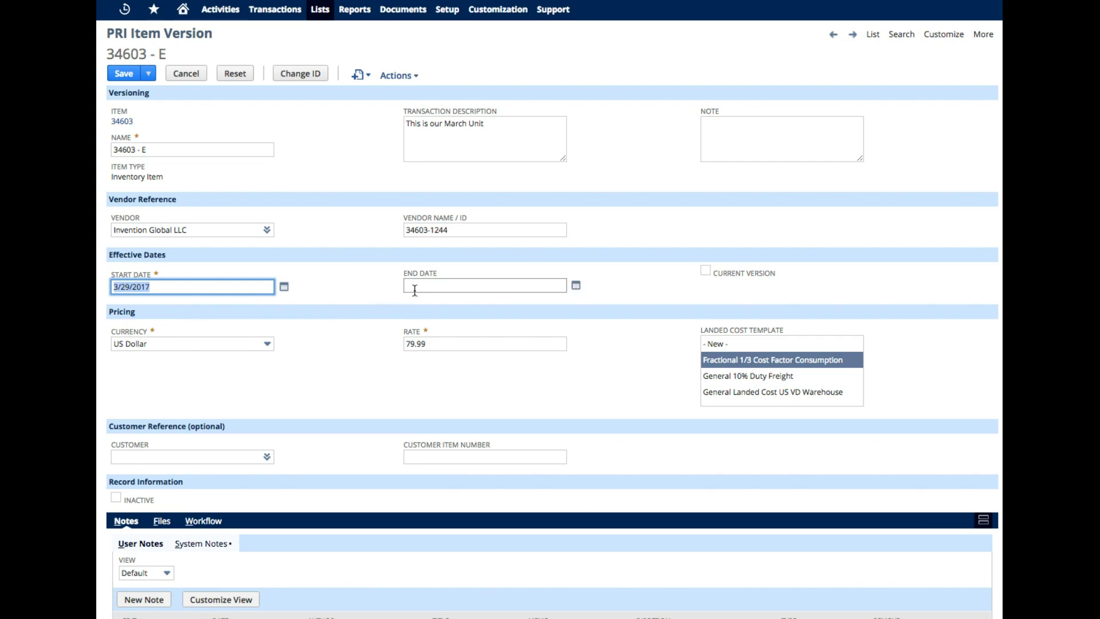
{"action": "left_click", "coordinate": [706, 272]}
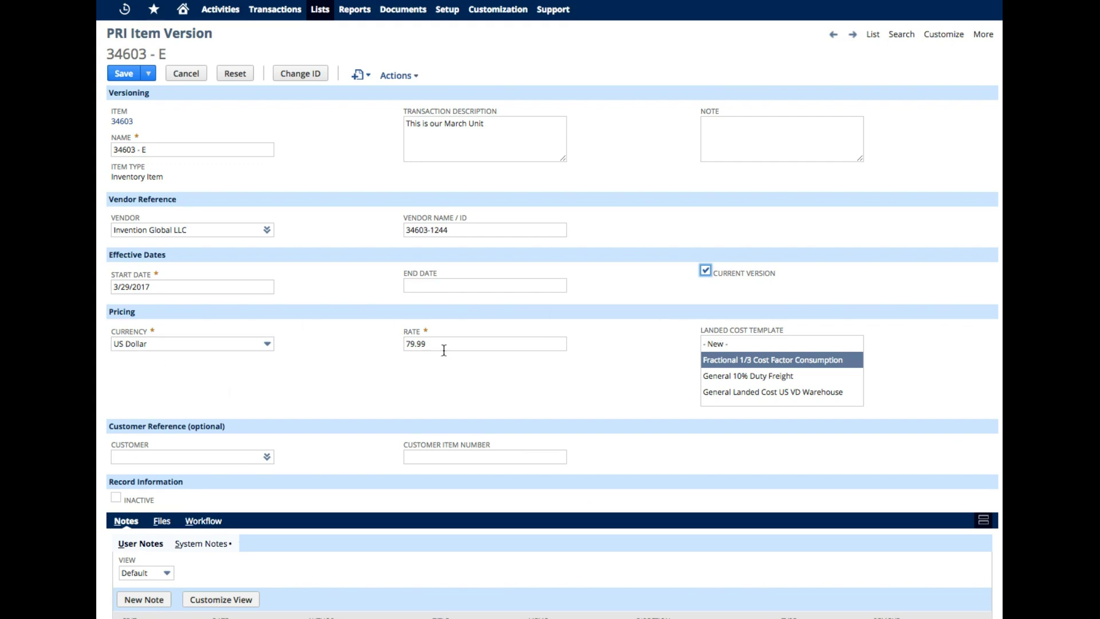
Replace the 79.99 rate with 80.00 and save the item version.
{"action": "left_click", "coordinate": [408, 342]}
{"action": "type", "text": "80.00"}
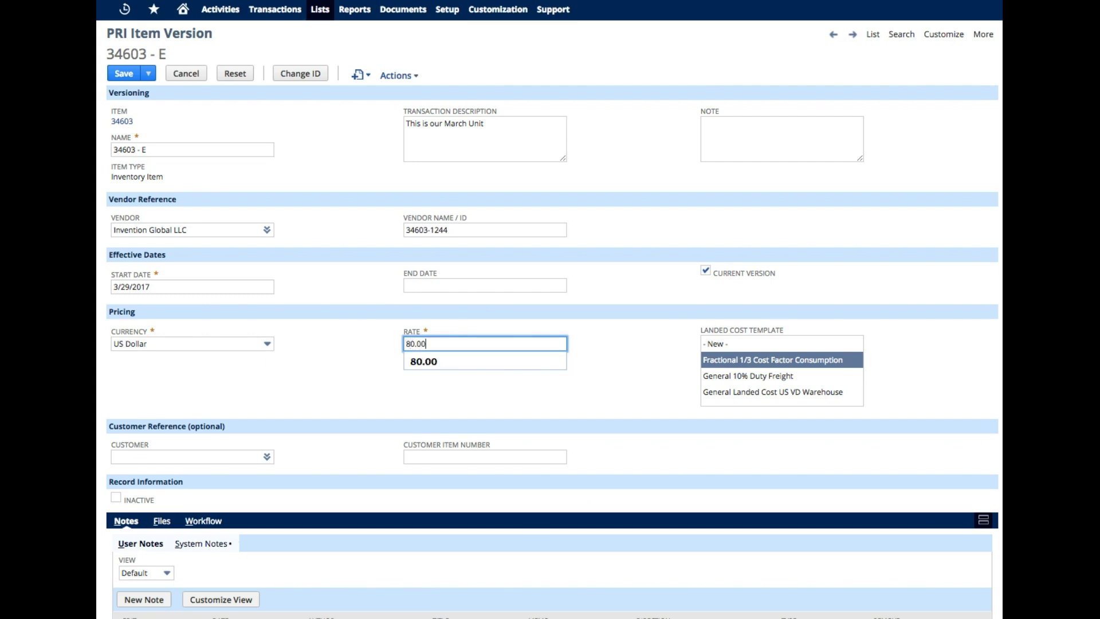
{"action": "key", "text": "Tab"}
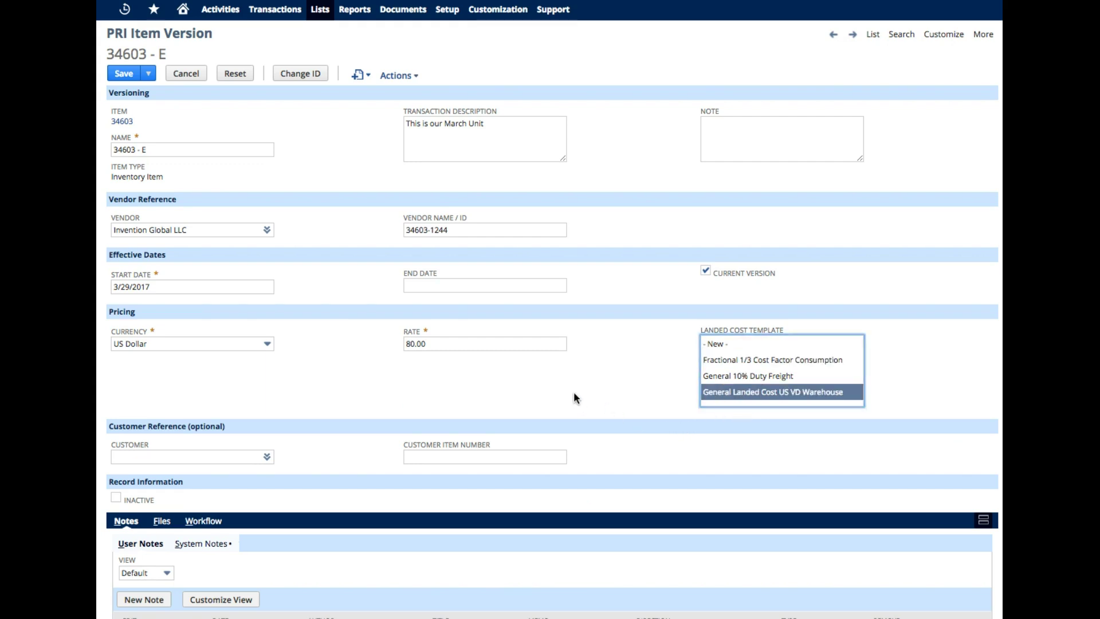
{"action": "left_click", "coordinate": [125, 74]}
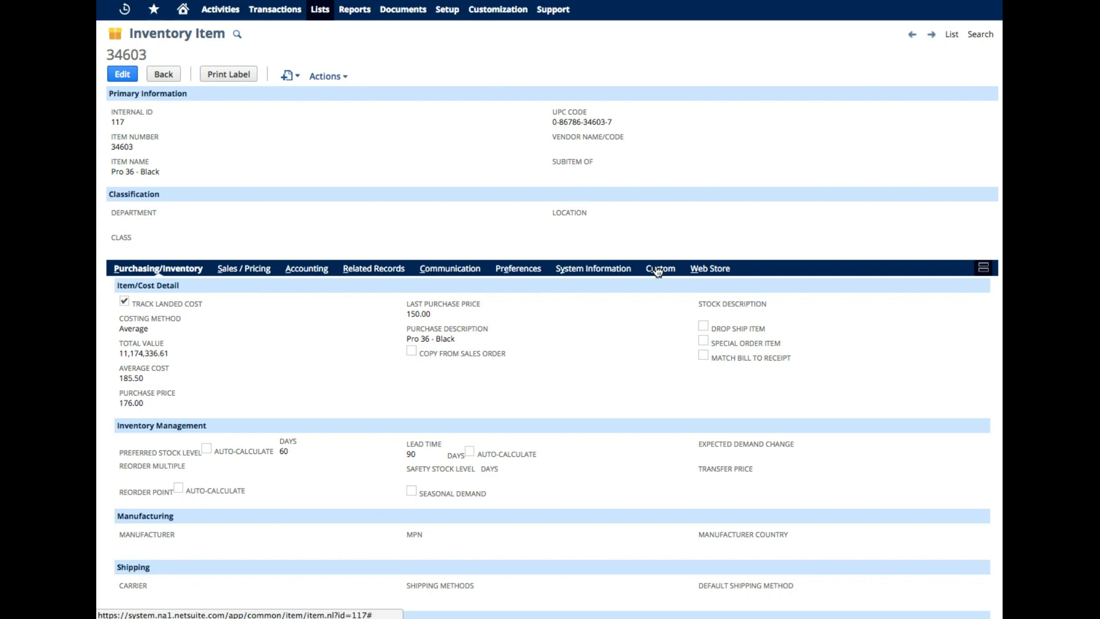
Check the Custom subtab's PRI Item Version list, confirming 34603 - E is marked current.
{"action": "left_click", "coordinate": [658, 271]}
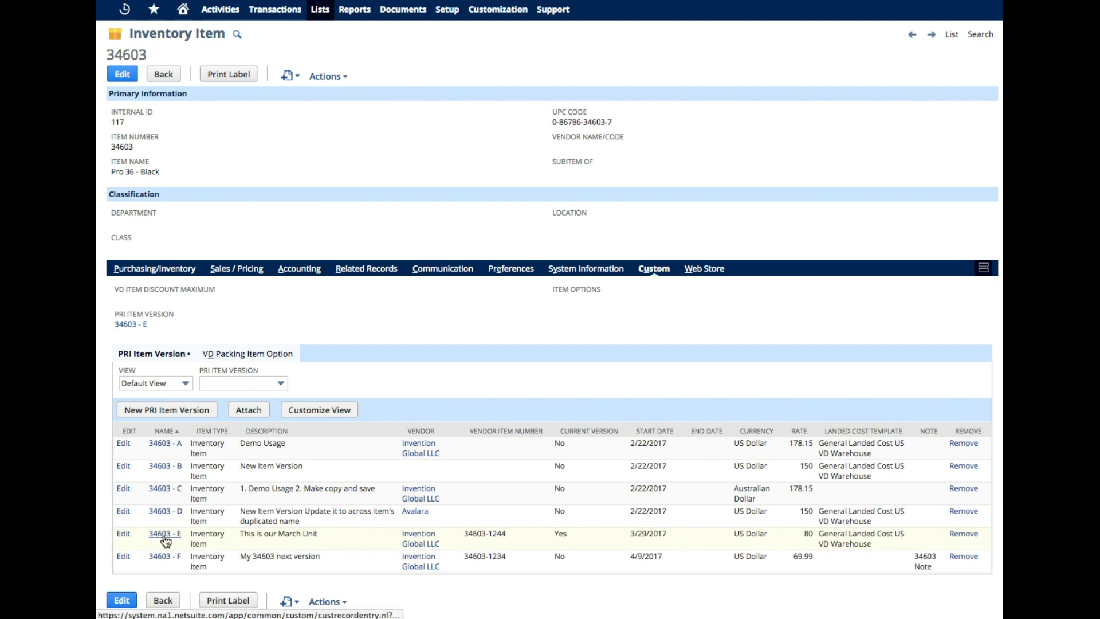
{"action": "left_click_drag", "start_coordinate": [565, 537], "coordinate": [549, 536]}
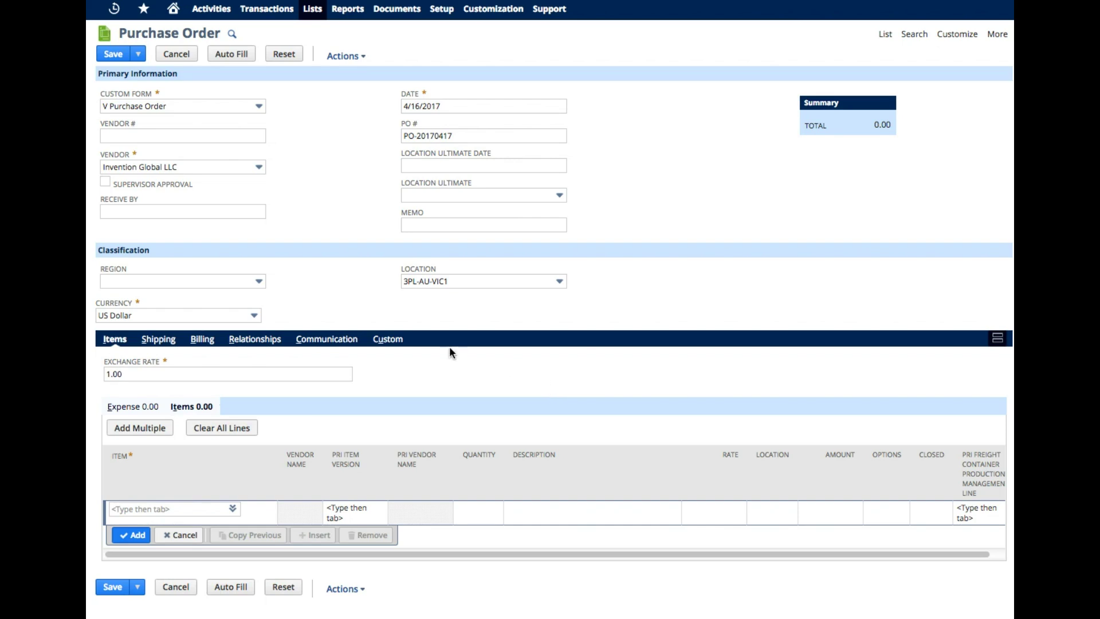
Add item 34603 as version 34603 - E to the purchase order's first line.
{"action": "left_click", "coordinate": [145, 509]}
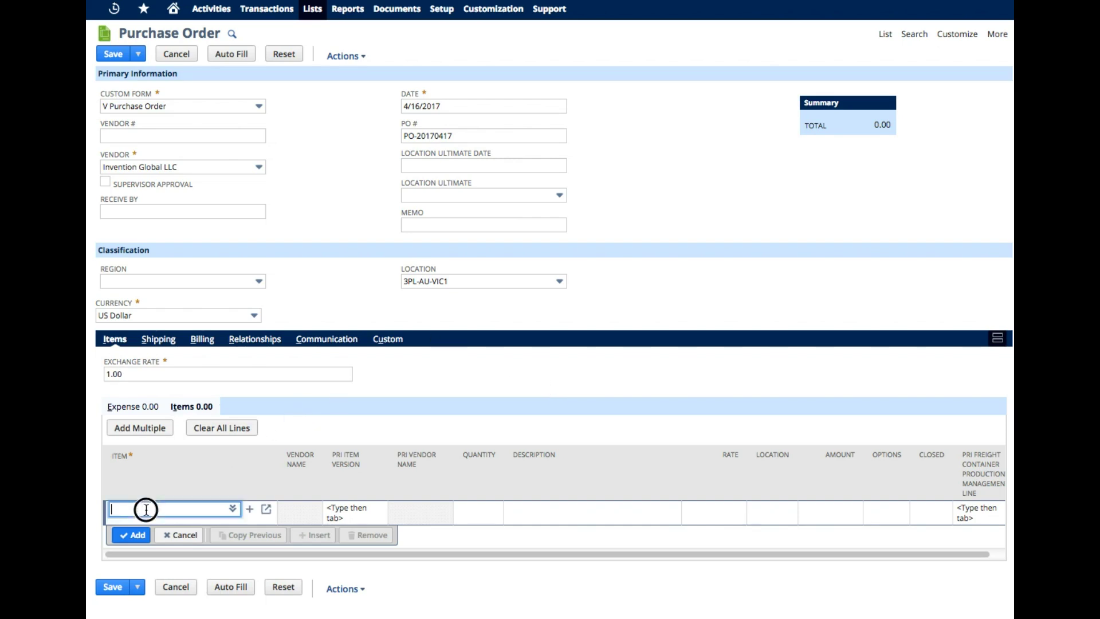
{"action": "type", "text": "34603"}
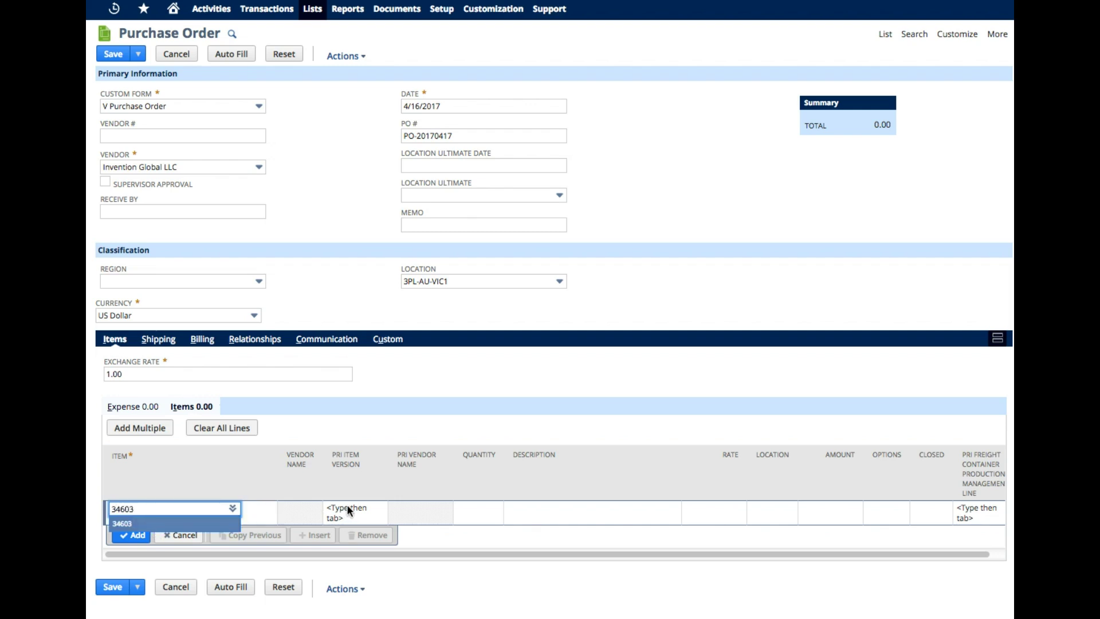
{"action": "left_click", "coordinate": [239, 527]}
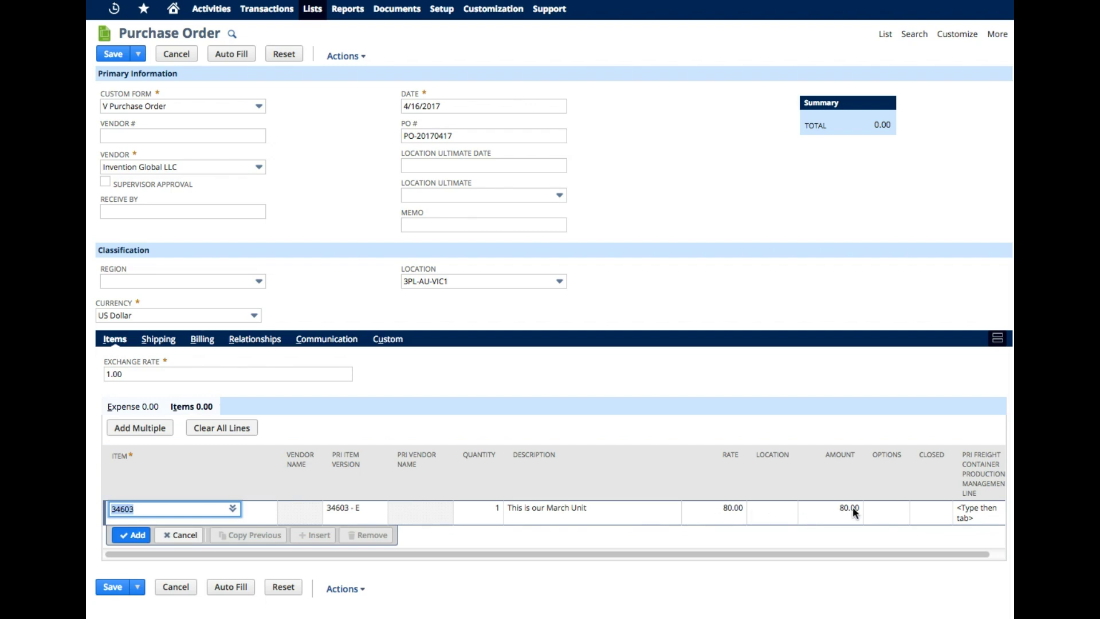
{"action": "left_click", "coordinate": [324, 514]}
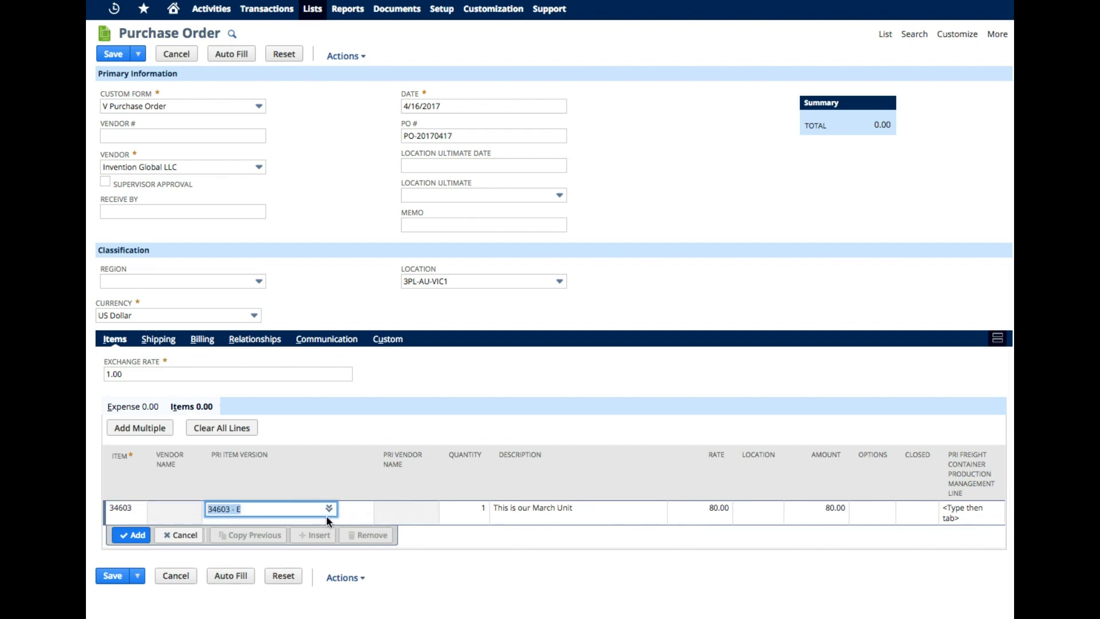
{"action": "left_click", "coordinate": [324, 494]}
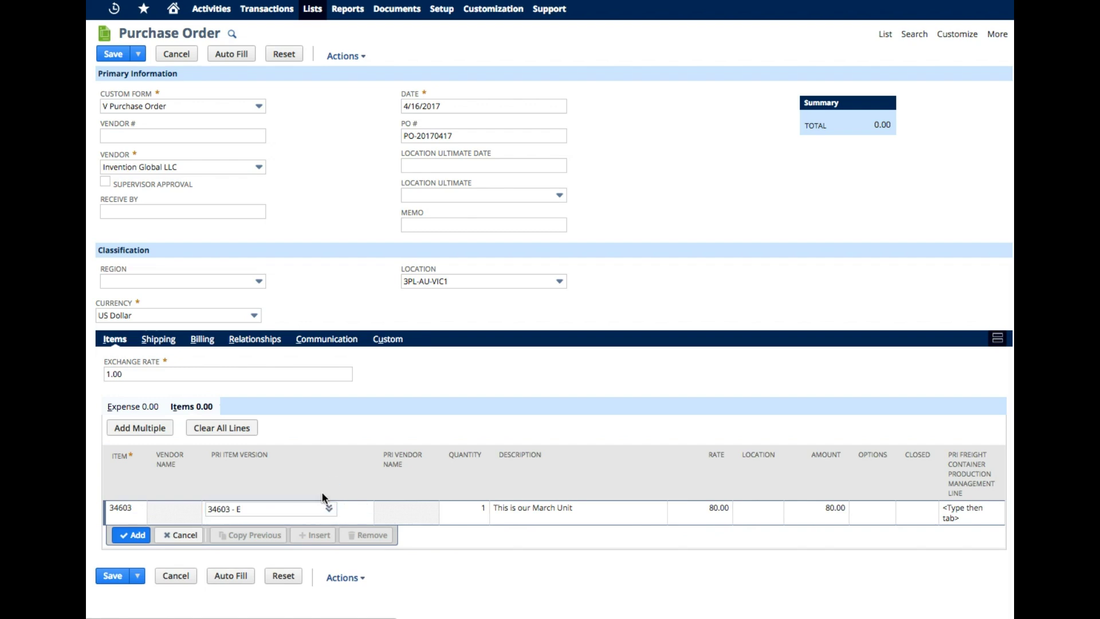
{"action": "left_click", "coordinate": [227, 427]}
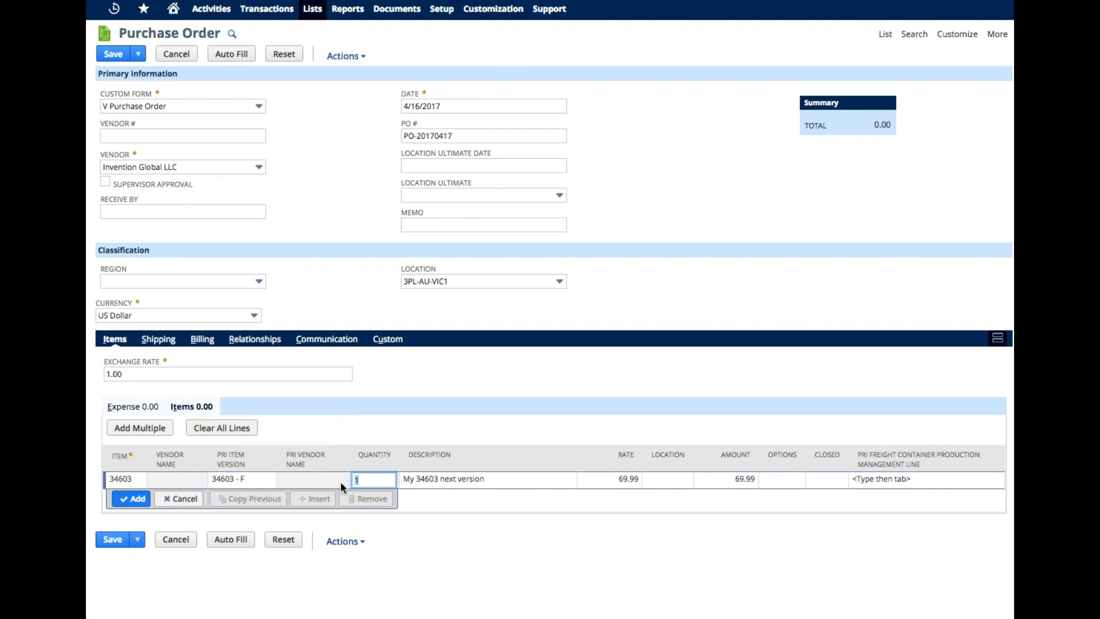
{"action": "left_click", "coordinate": [228, 477]}
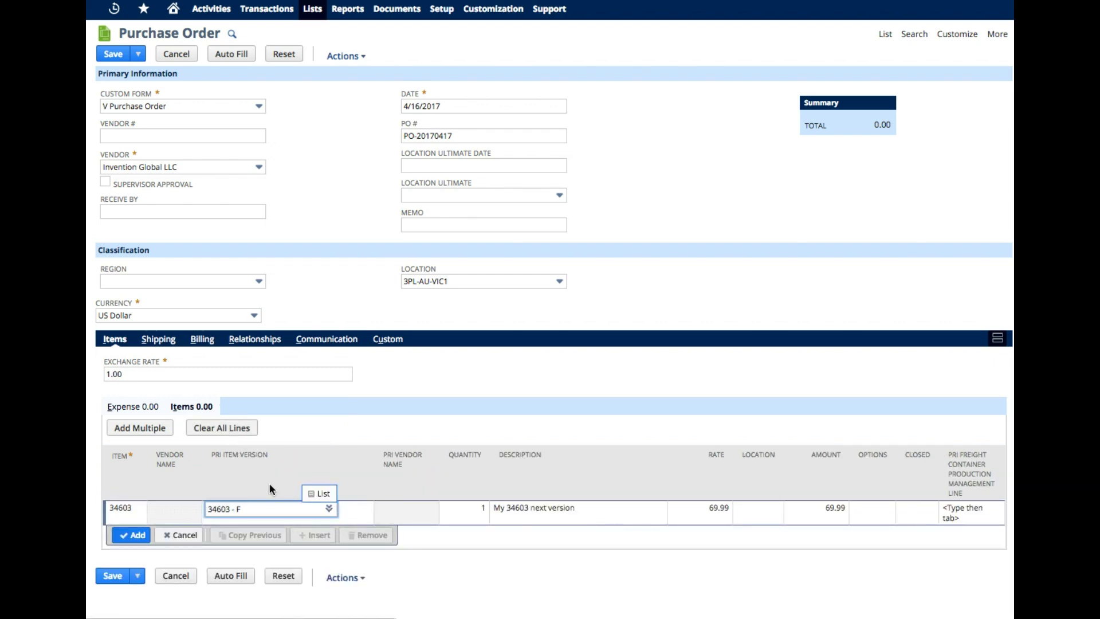
{"action": "left_click", "coordinate": [319, 494]}
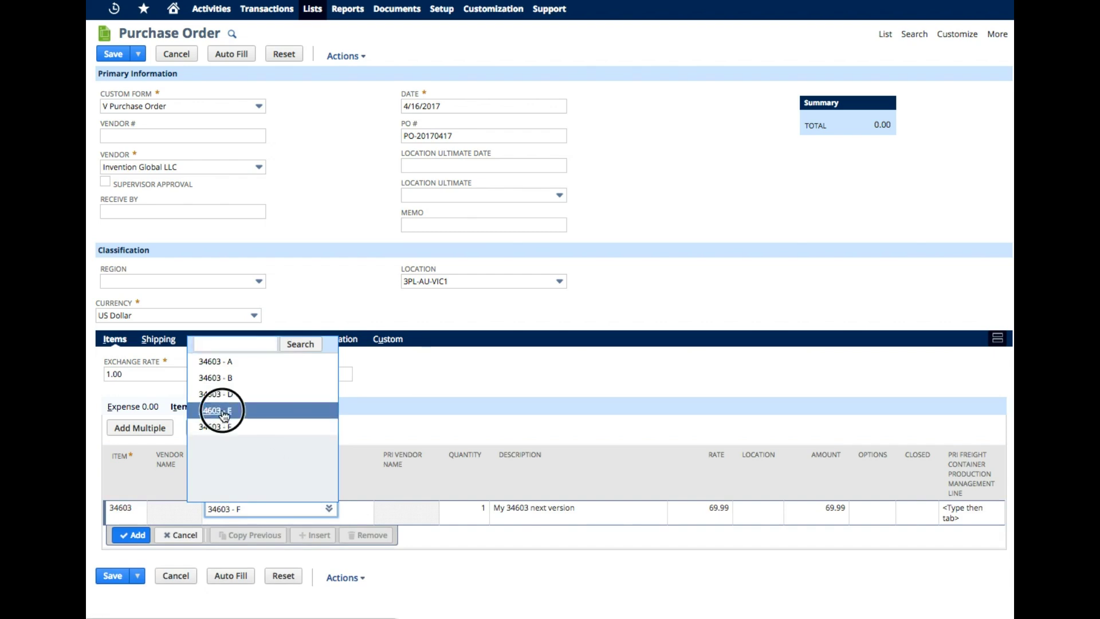
{"action": "left_click", "coordinate": [222, 411]}
{"action": "left_click", "coordinate": [131, 499]}
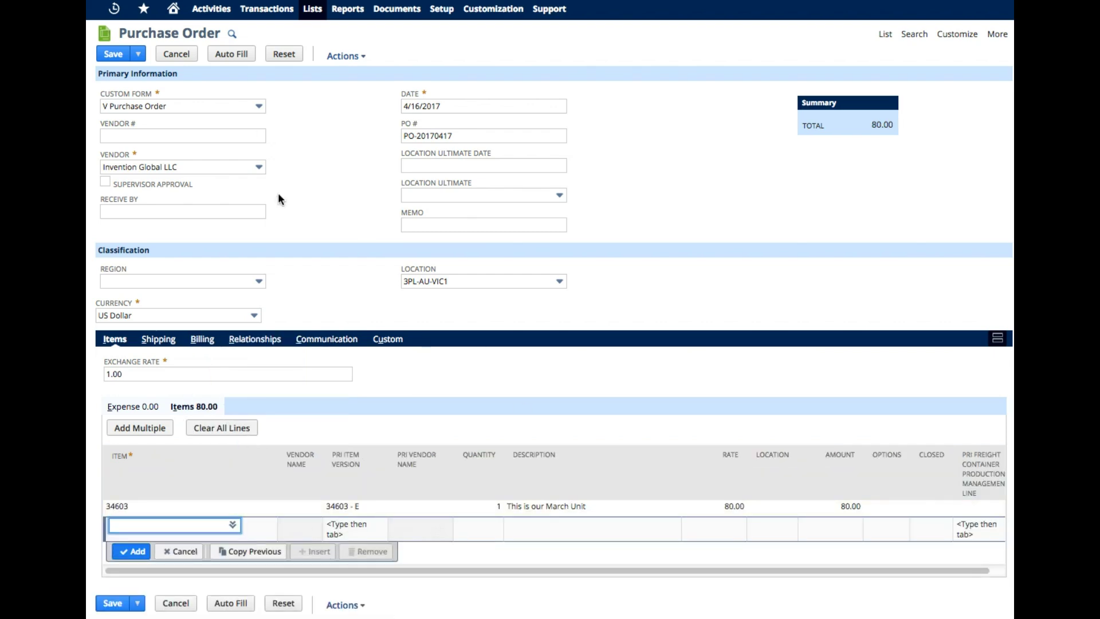
Save the purchase order, receive it, and save the resulting item receipt.
{"action": "left_click", "coordinate": [120, 56]}
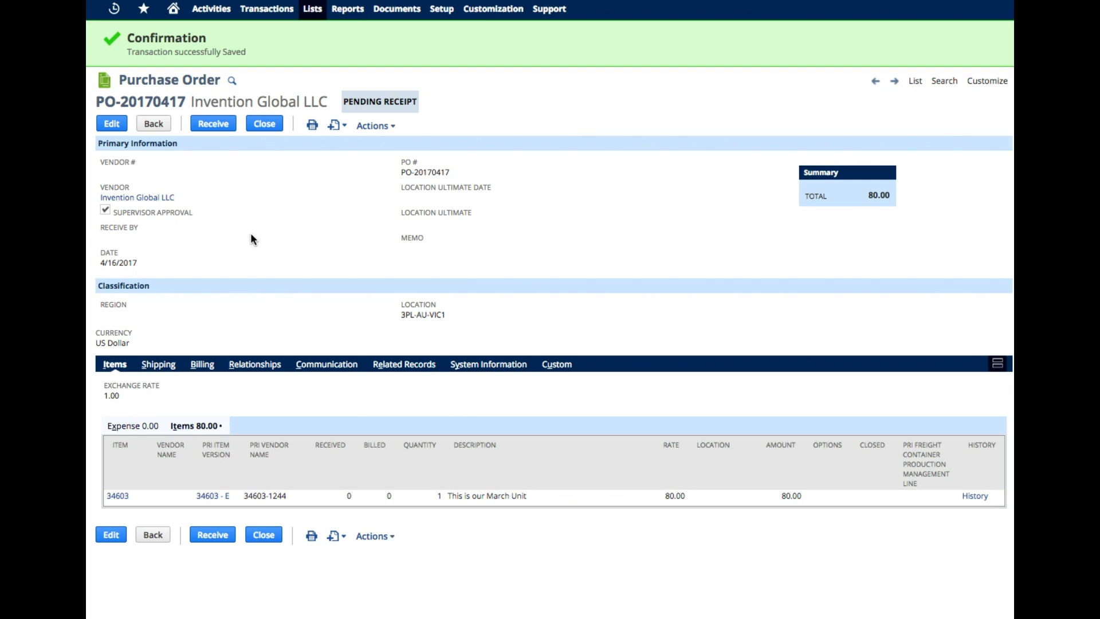
{"action": "left_click", "coordinate": [212, 136]}
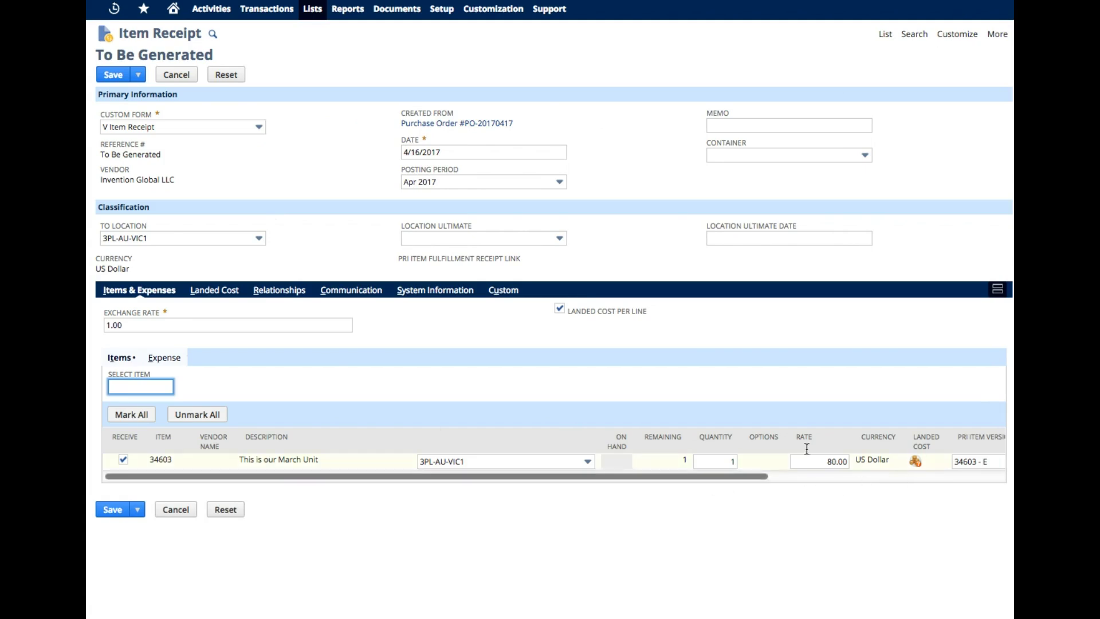
{"action": "left_click", "coordinate": [114, 76]}
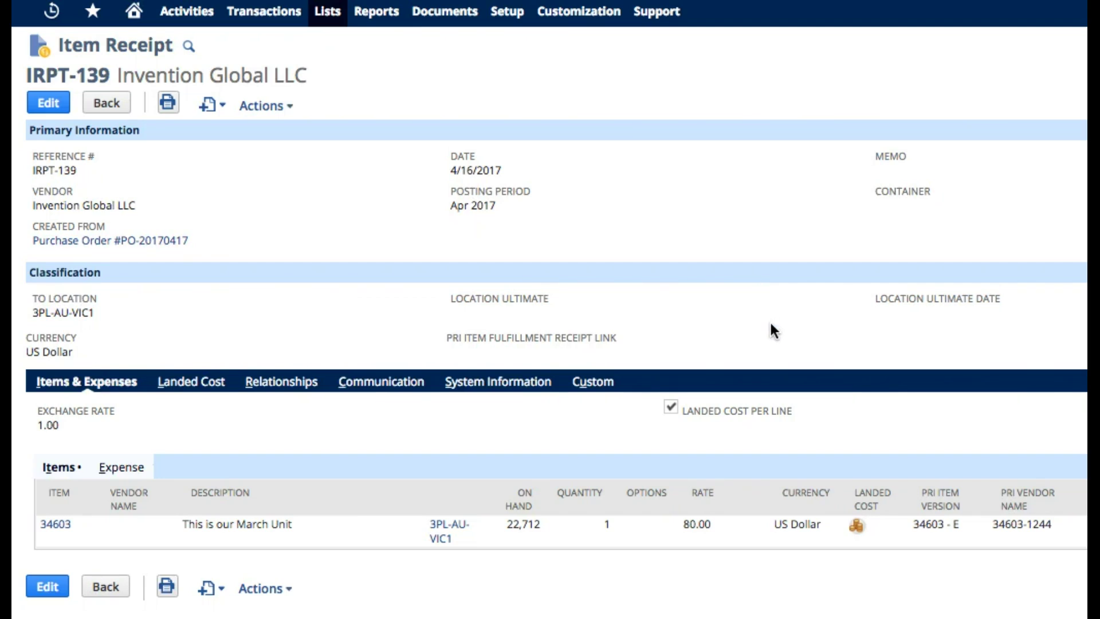
View the landed cost breakdown for item 34603 and move the popup aside.
{"action": "left_click", "coordinate": [856, 526]}
{"action": "left_click_drag", "start_coordinate": [577, 121], "coordinate": [305, 52]}
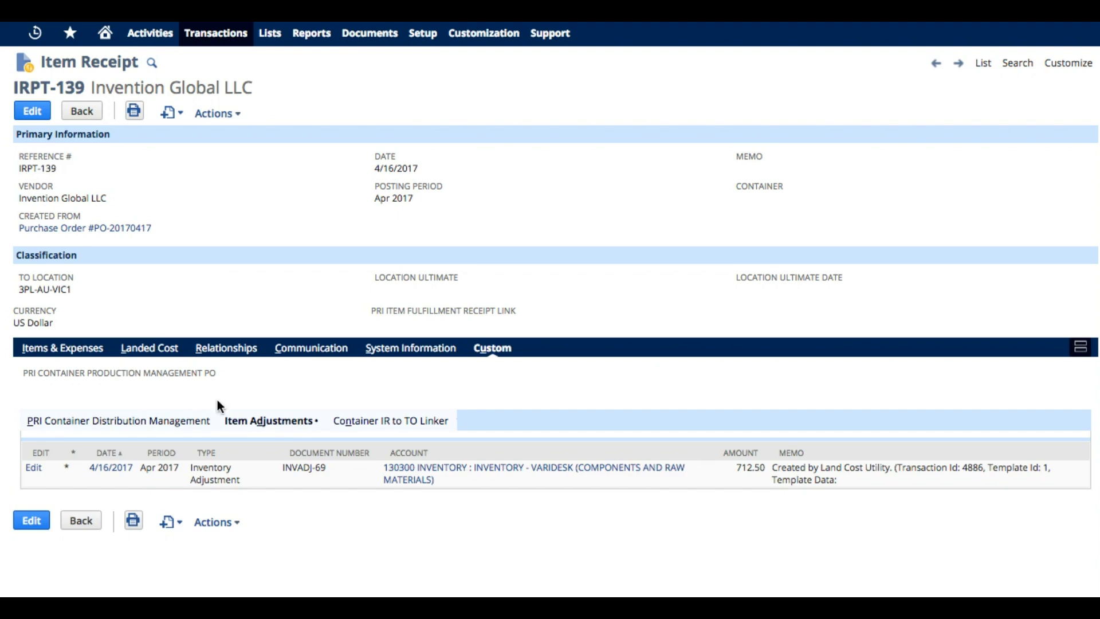
Review INVADJ-69's -2 quantity and -712.50 value, then the receipt line's landed cost breakdown.
{"action": "left_click", "coordinate": [111, 468]}
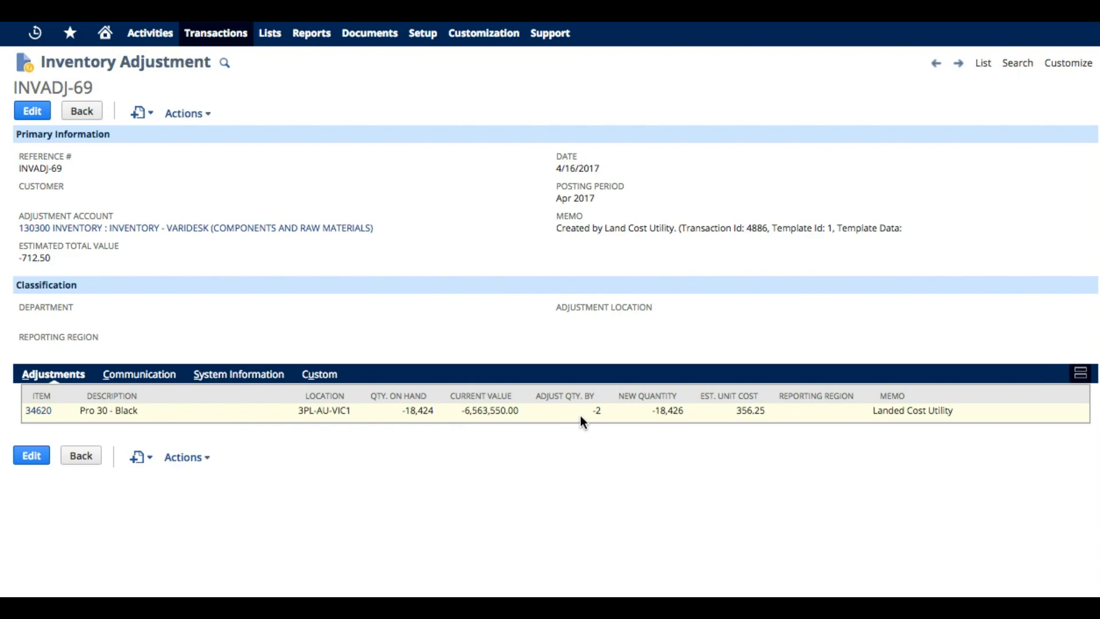
{"action": "double_click", "coordinate": [598, 411]}
{"action": "left_click", "coordinate": [71, 264]}
{"action": "left_click_drag", "start_coordinate": [71, 264], "coordinate": [19, 263]}
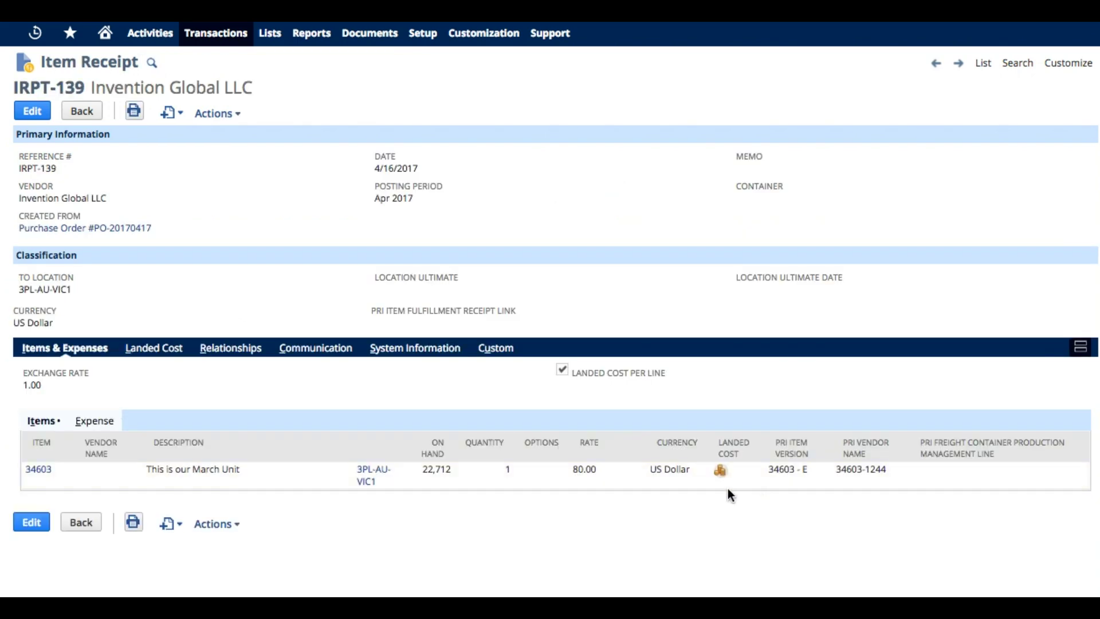
{"action": "left_click", "coordinate": [720, 471]}
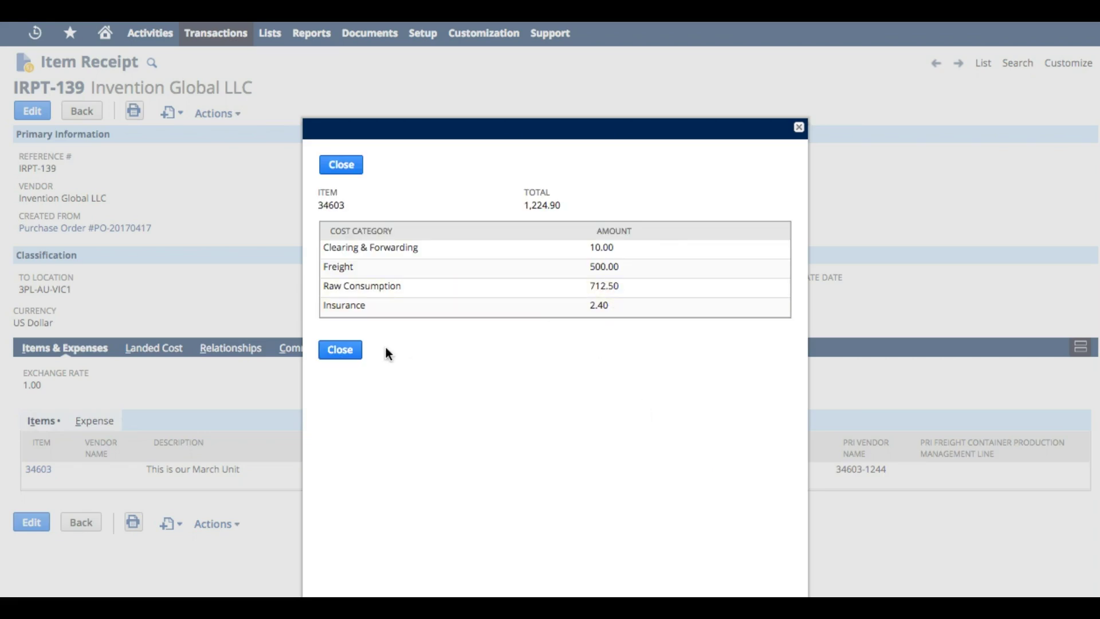
{"action": "left_click", "coordinate": [355, 352]}
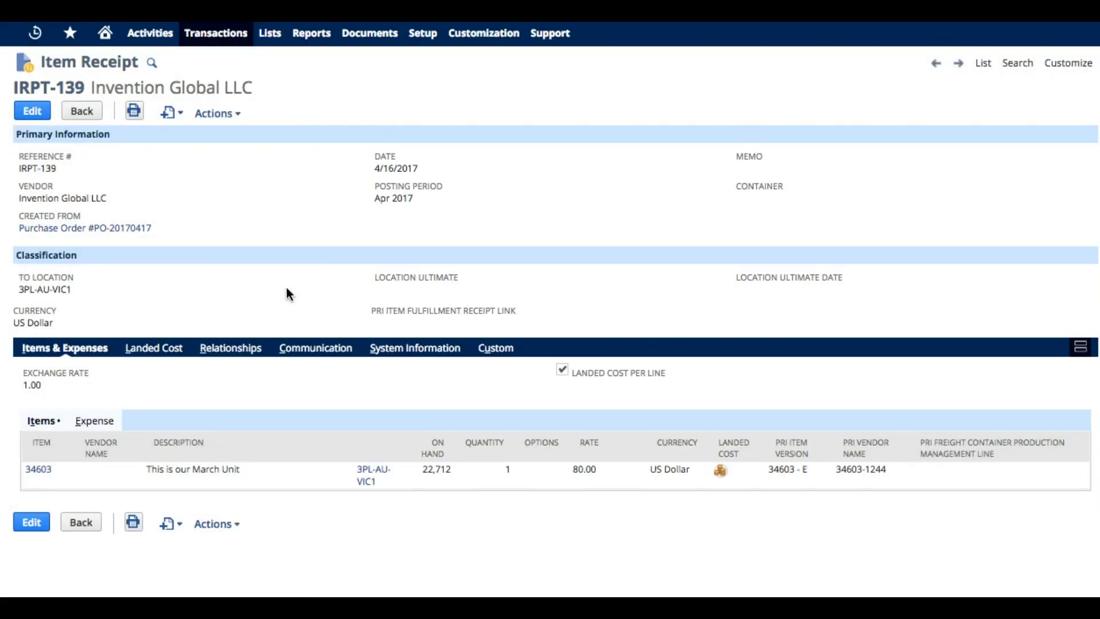
Show the GL Impact of receipt IRPT-139 from the Actions menu.
{"action": "mouse_move", "coordinate": [216, 115]}
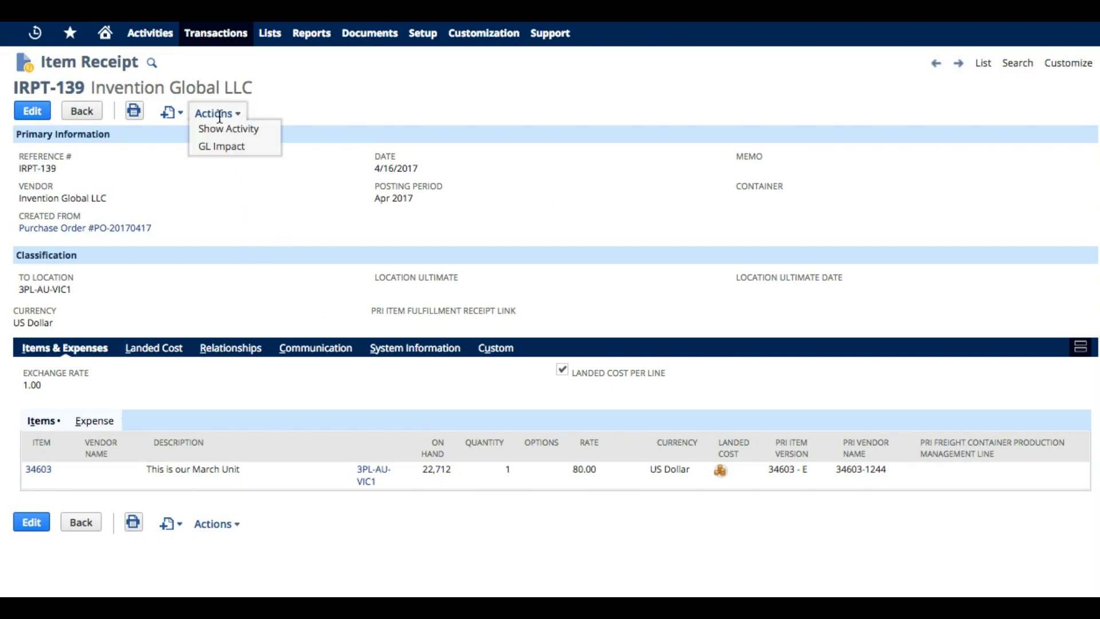
{"action": "left_click", "coordinate": [224, 148]}
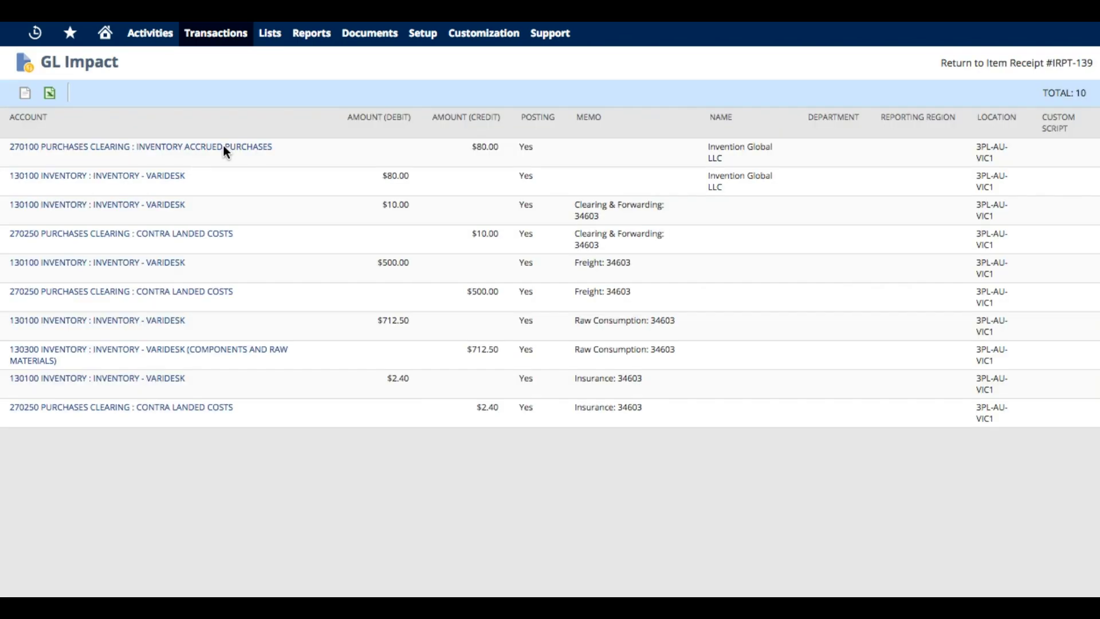